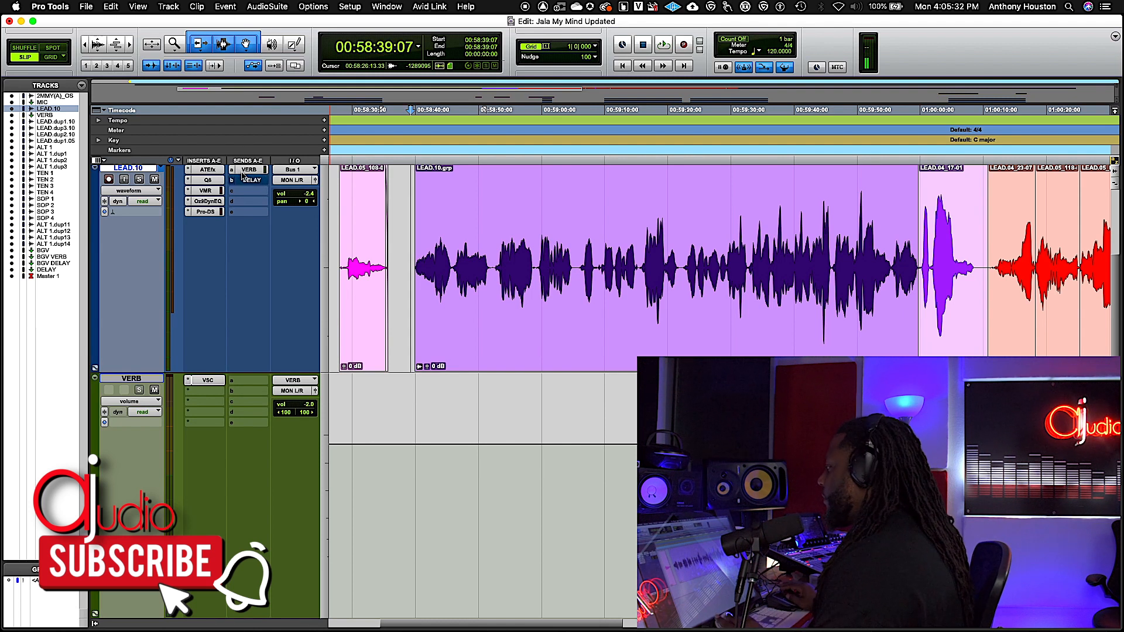
# Check the level of the VERB send on the LEAD.10 track and close its send window.
pyautogui.click(241, 174)
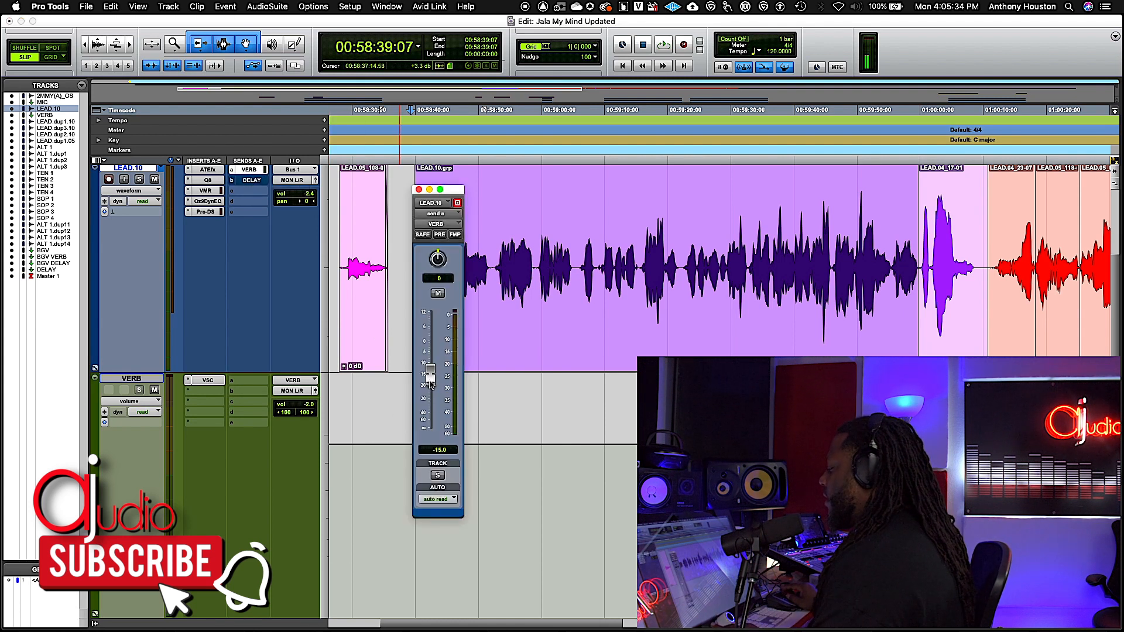
pyautogui.click(419, 190)
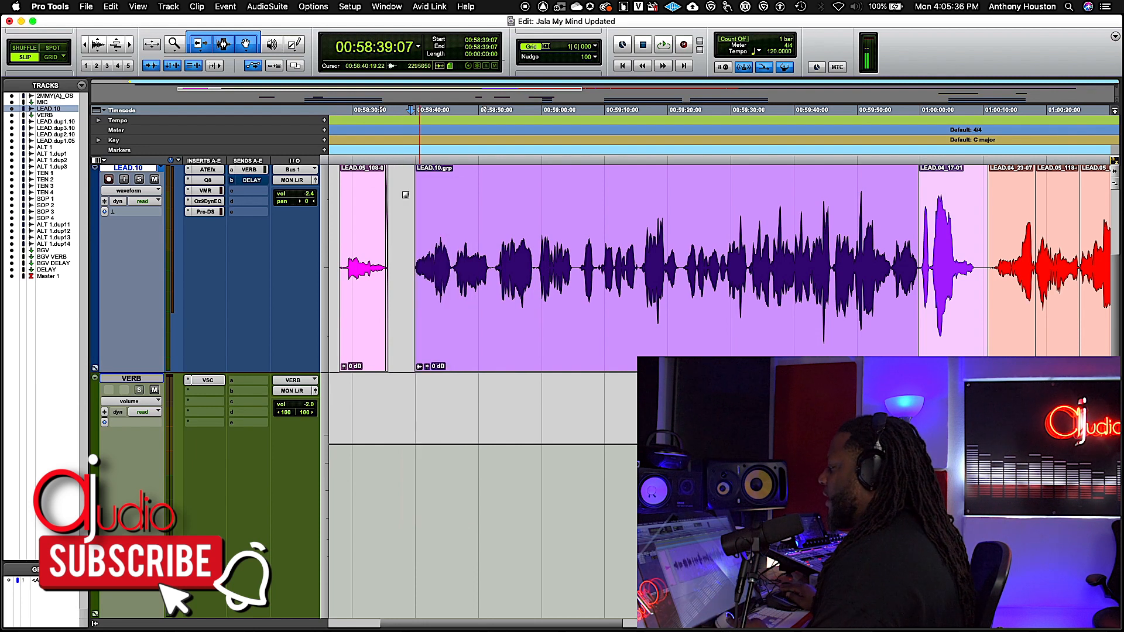
pyautogui.rightClick(242, 171)
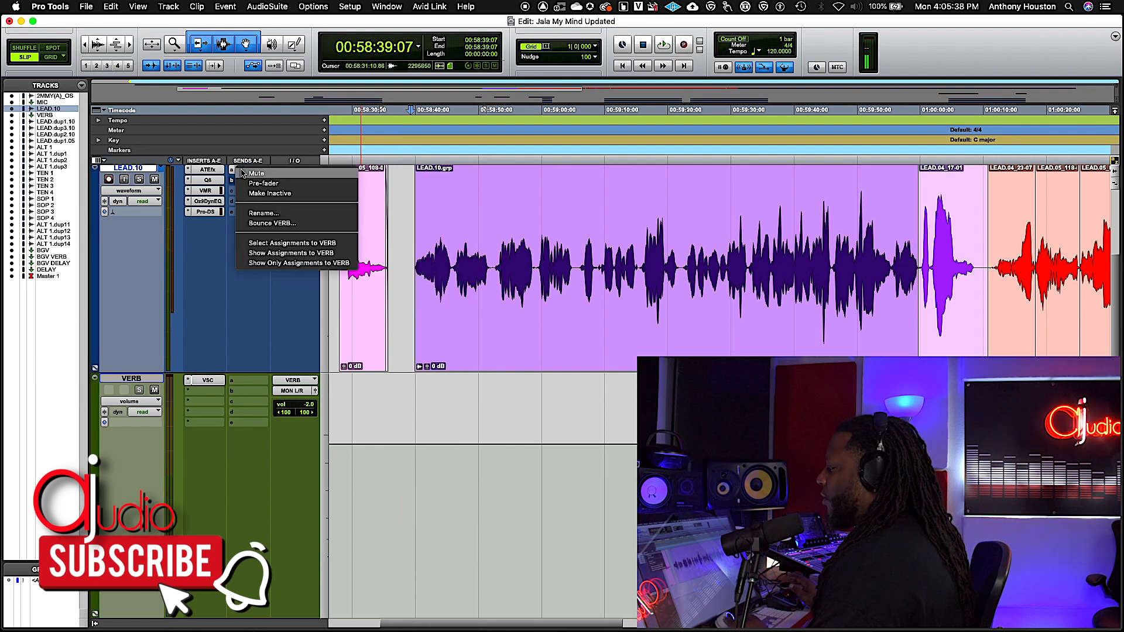
pyautogui.click(263, 213)
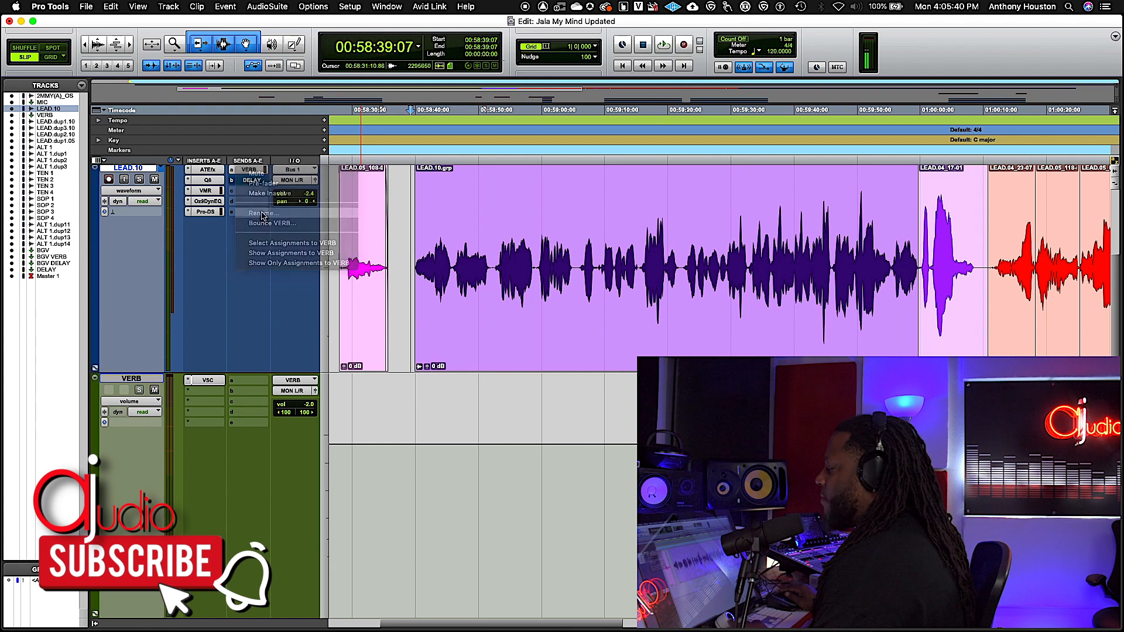
pyautogui.click(585, 258)
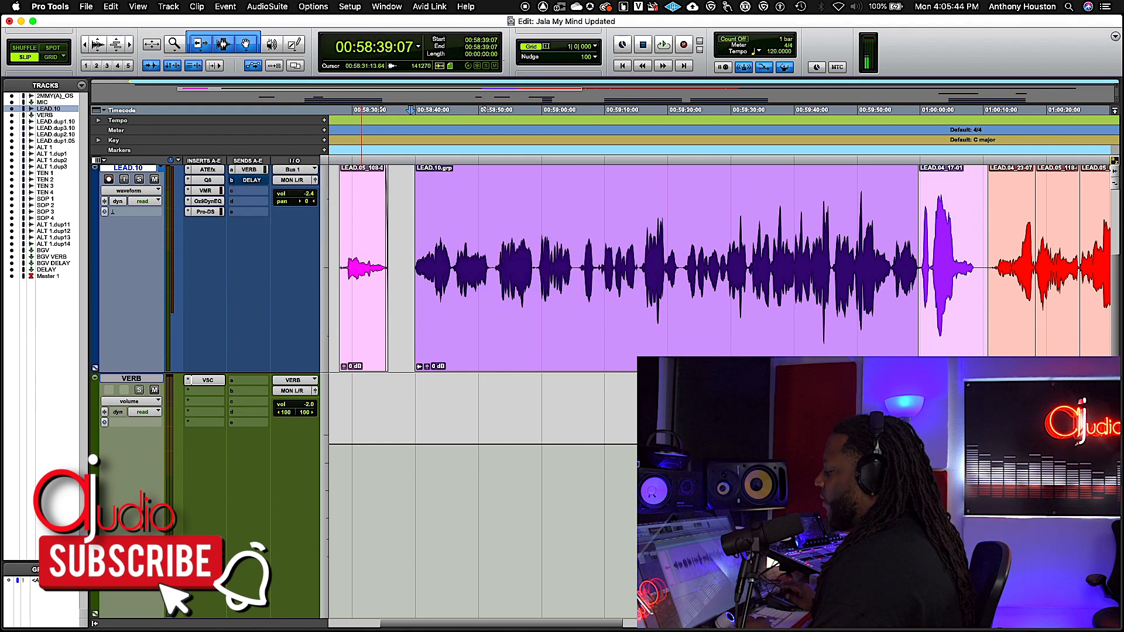
# Inspect the VerbSuite Classics reverb on the VERB track, looking at its Predelay control, and close the plug-in.
pyautogui.scroll(1, 303, 381)
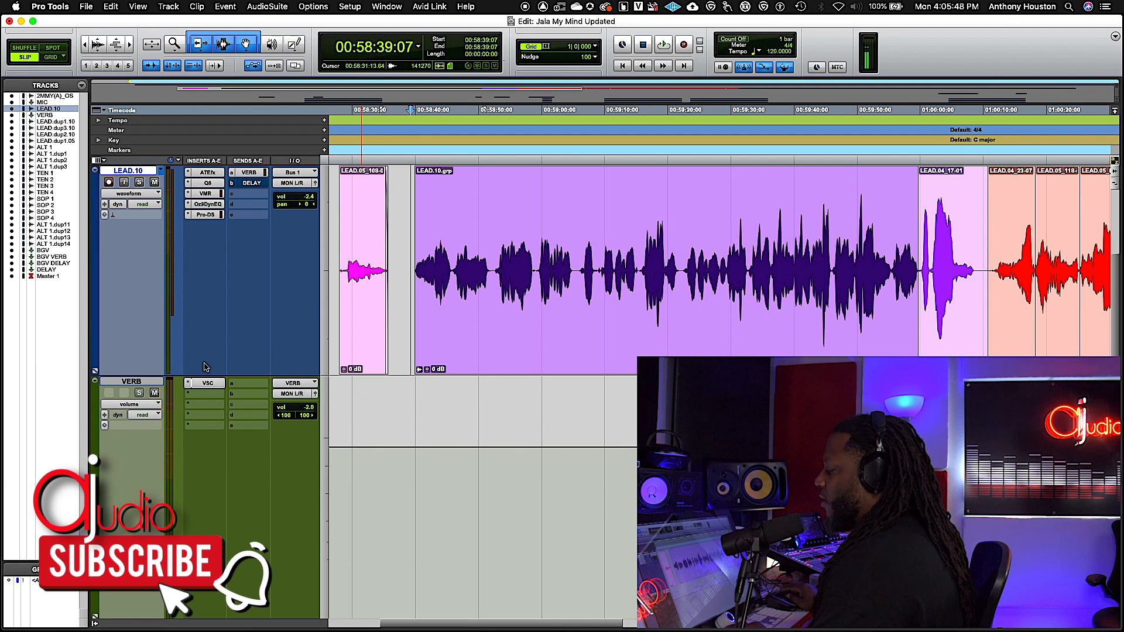
pyautogui.click(206, 384)
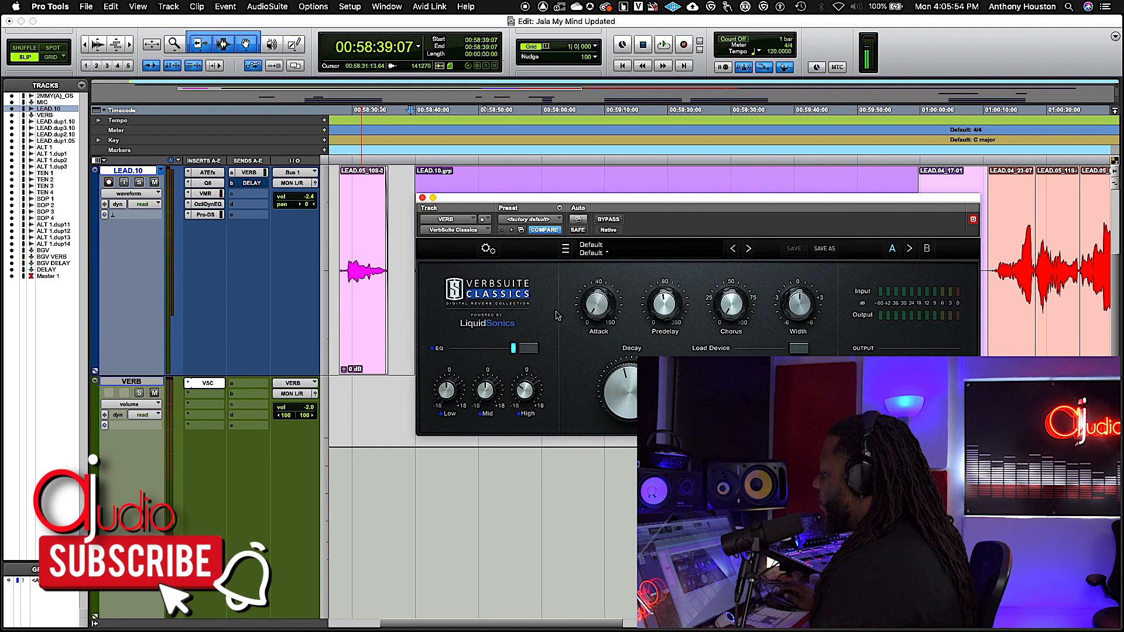
pyautogui.moveTo(586, 200); pyautogui.dragTo(545, 292)
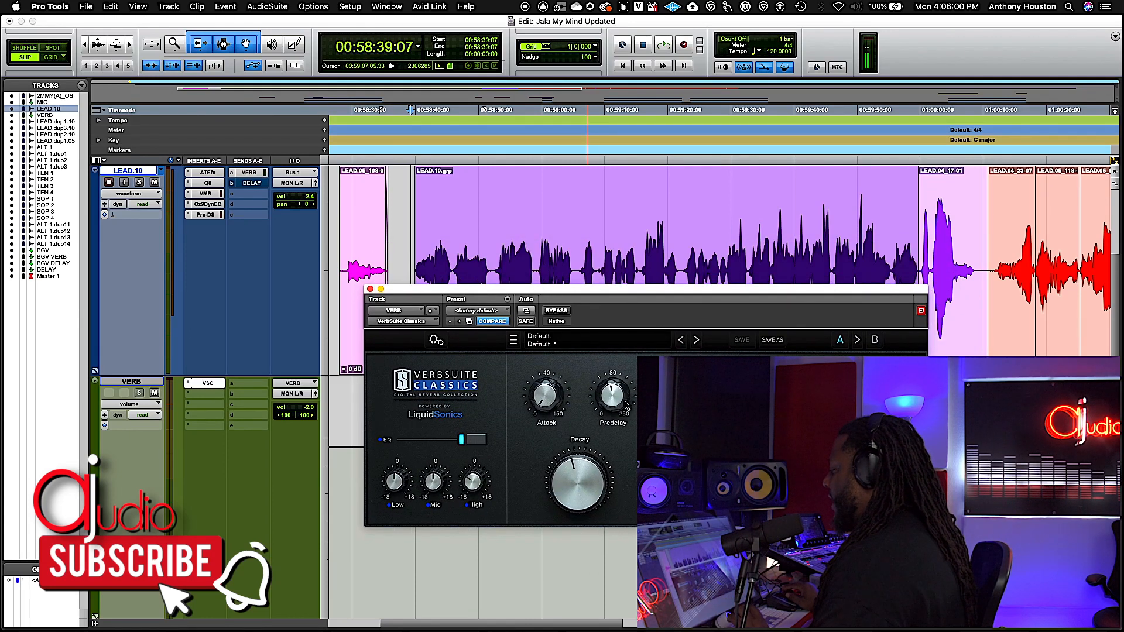
pyautogui.moveTo(611, 394)
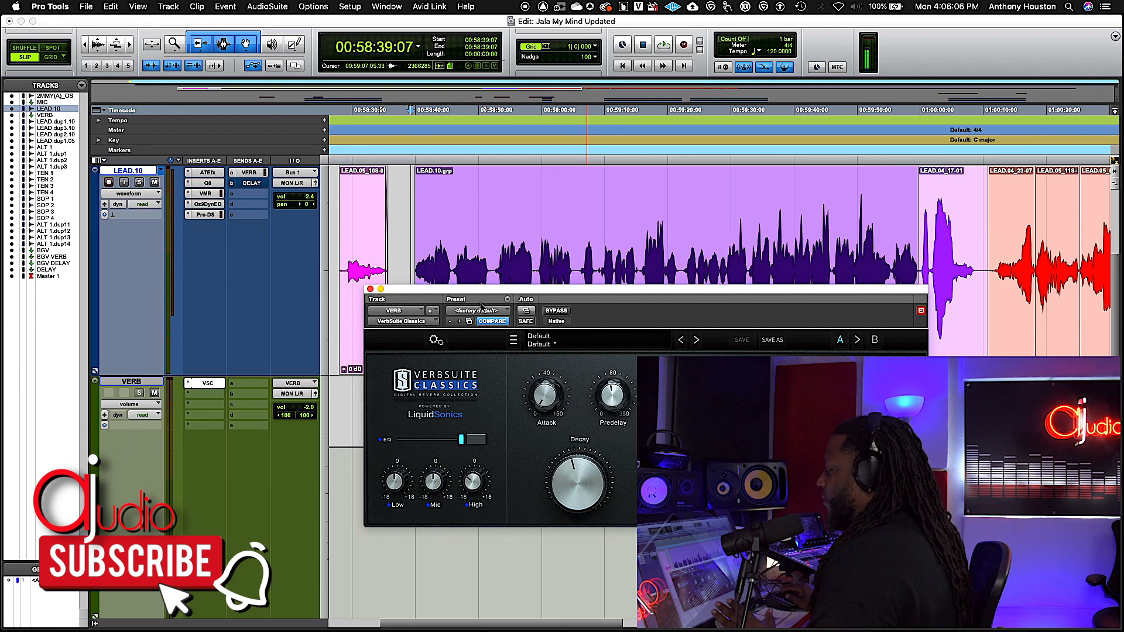
pyautogui.click(370, 290)
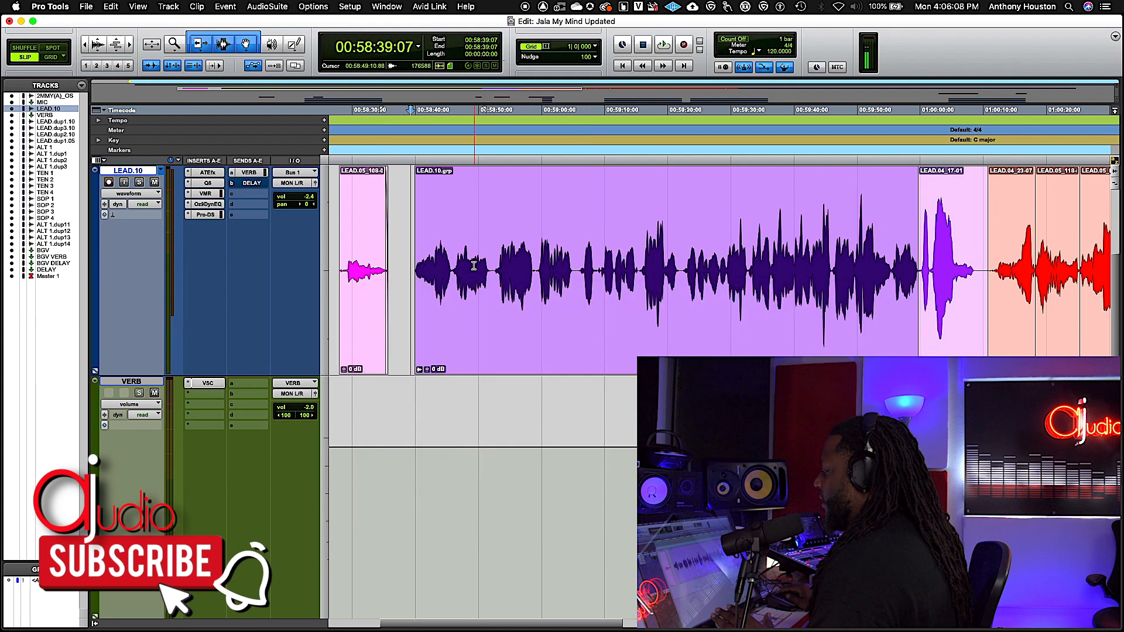
# Mark a selection across the LEAD.10.grp vocal clip from its start to near its end, and clear it.
pyautogui.moveTo(411, 248)
pyautogui.mouseDown()
pyautogui.moveTo(445, 260)
pyautogui.moveTo(416, 263)
pyautogui.mouseUp()
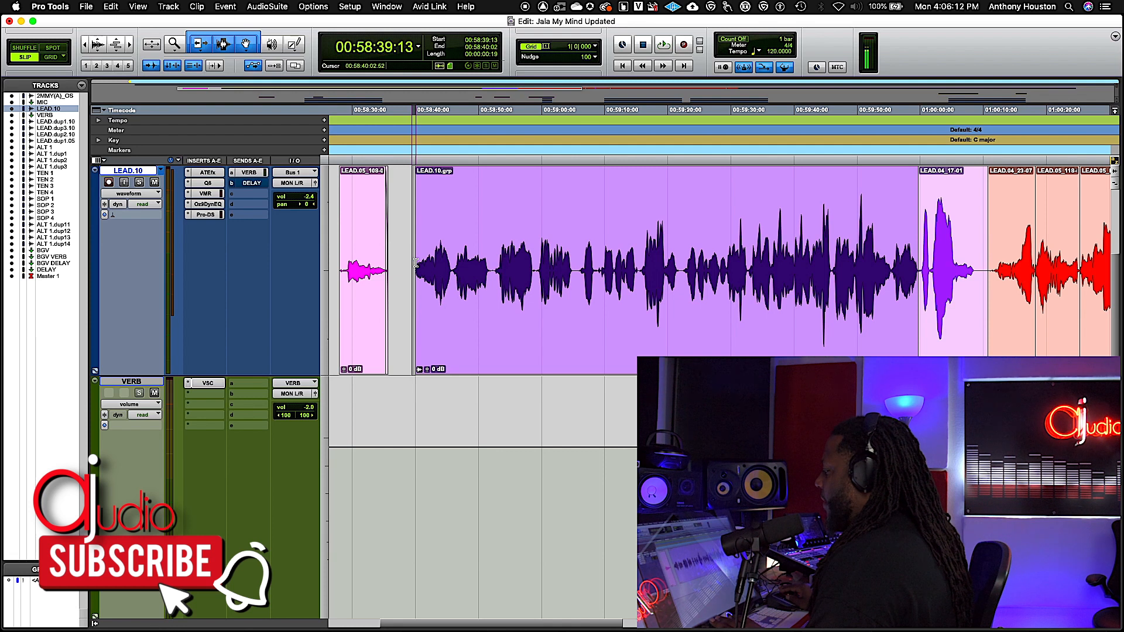
pyautogui.click(416, 262)
pyautogui.click(411, 260)
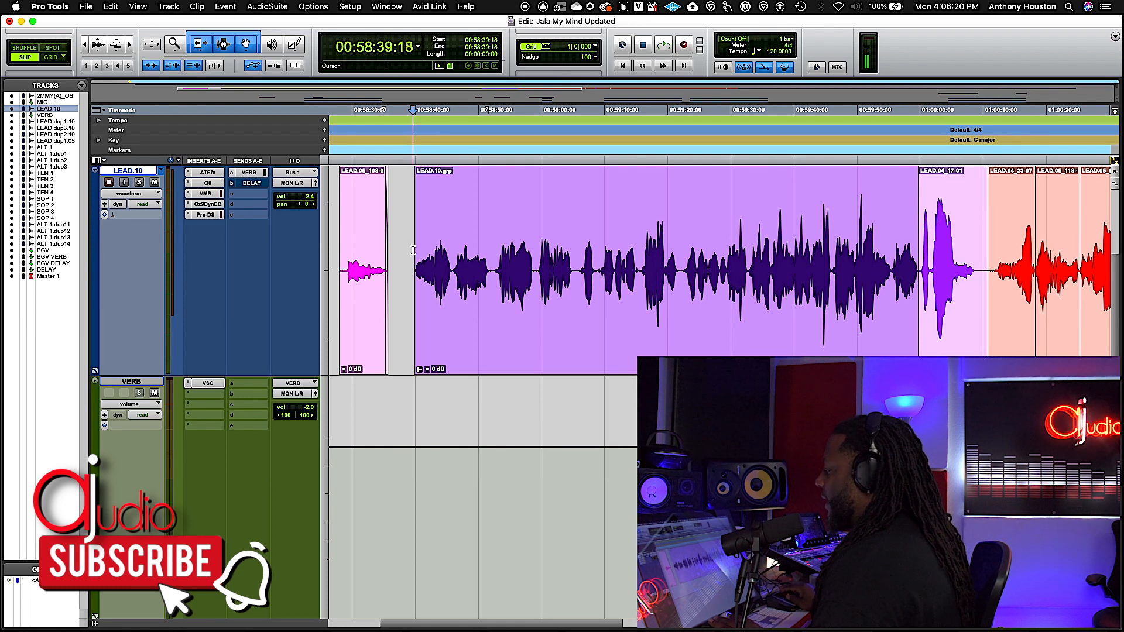
pyautogui.moveTo(413, 251); pyautogui.dragTo(912, 283)
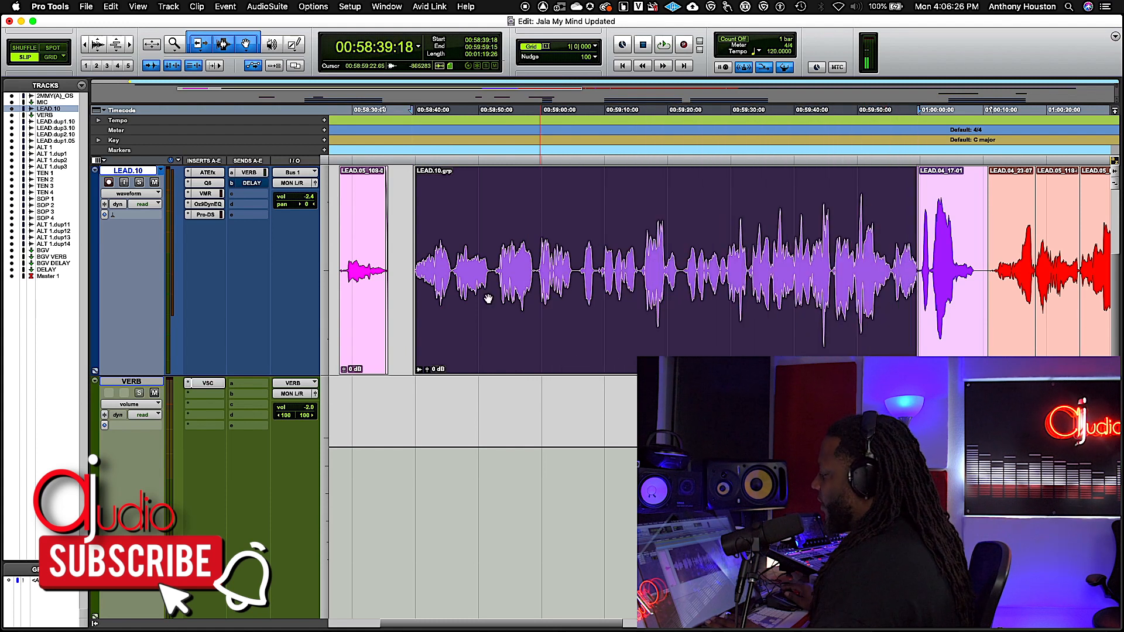
pyautogui.click(407, 287)
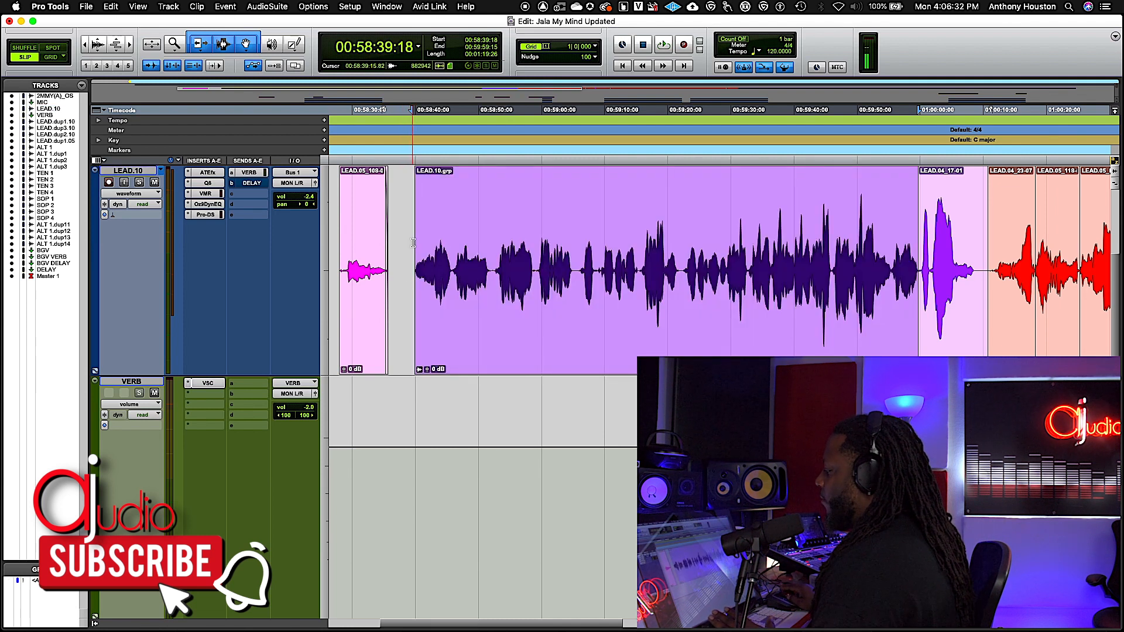
pyautogui.moveTo(413, 245); pyautogui.dragTo(913, 283)
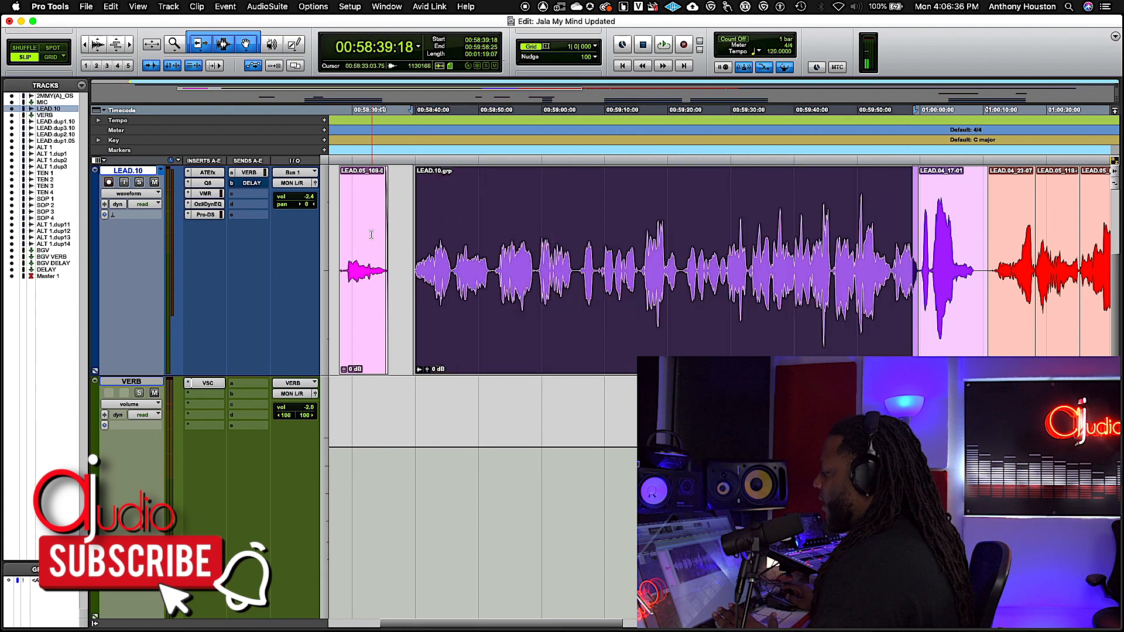
pyautogui.click(404, 249)
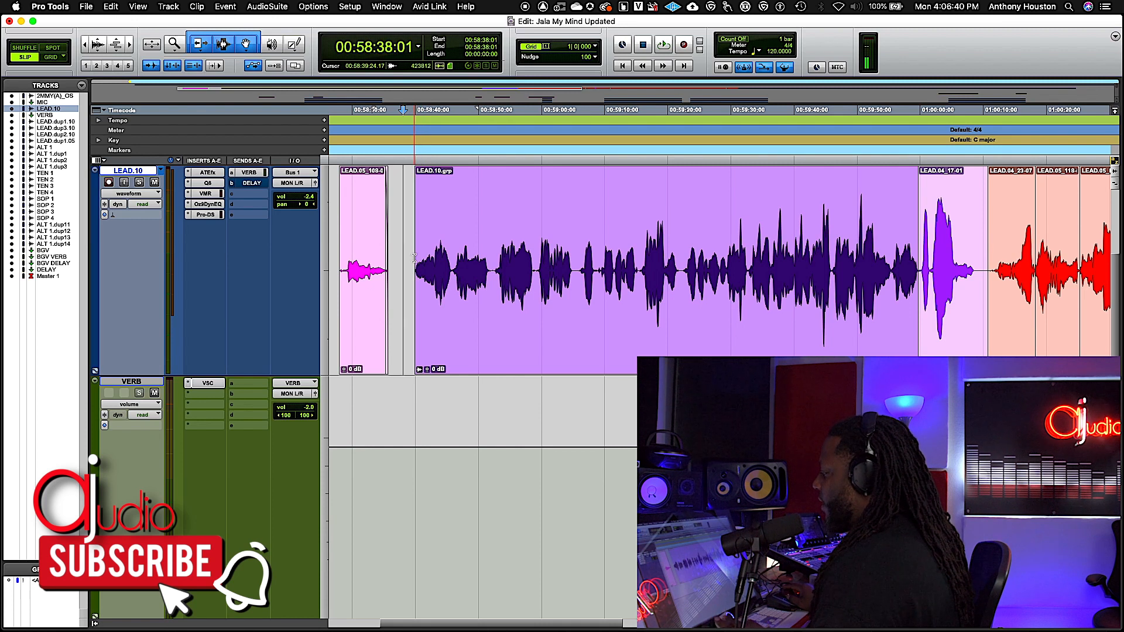
# Select the whole LEAD.10.grp vocal clip and play it back briefly.
pyautogui.click(447, 329)
pyautogui.press('space')
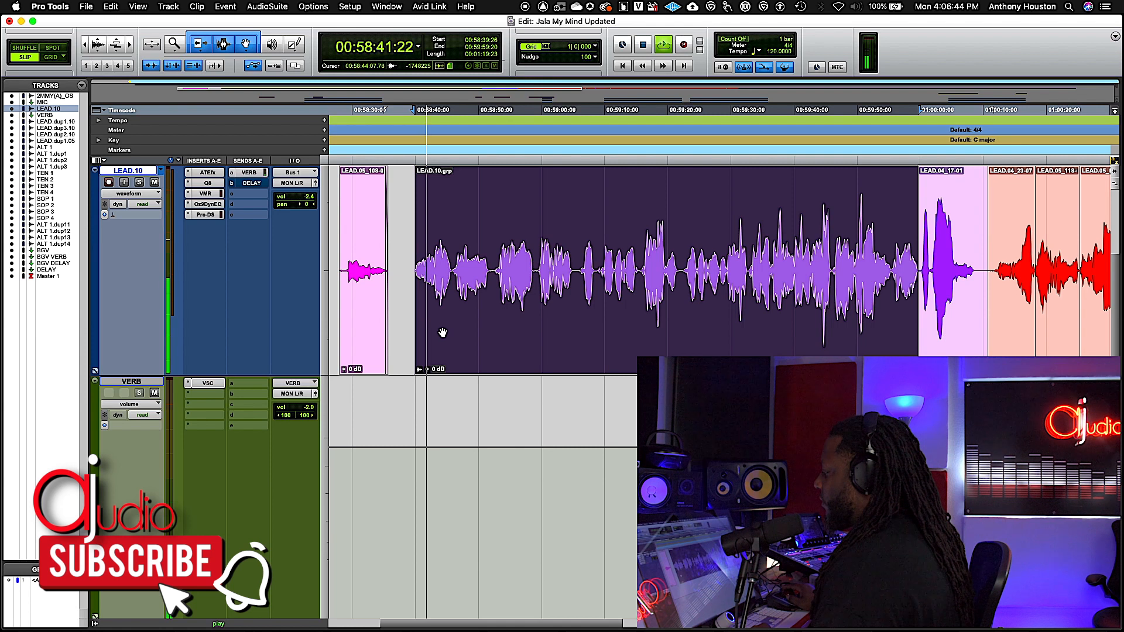
pyautogui.press('space')
# Zoom in on the timeline around the start of LEAD.10.grp and reselect the whole clip.
pyautogui.click(410, 275)
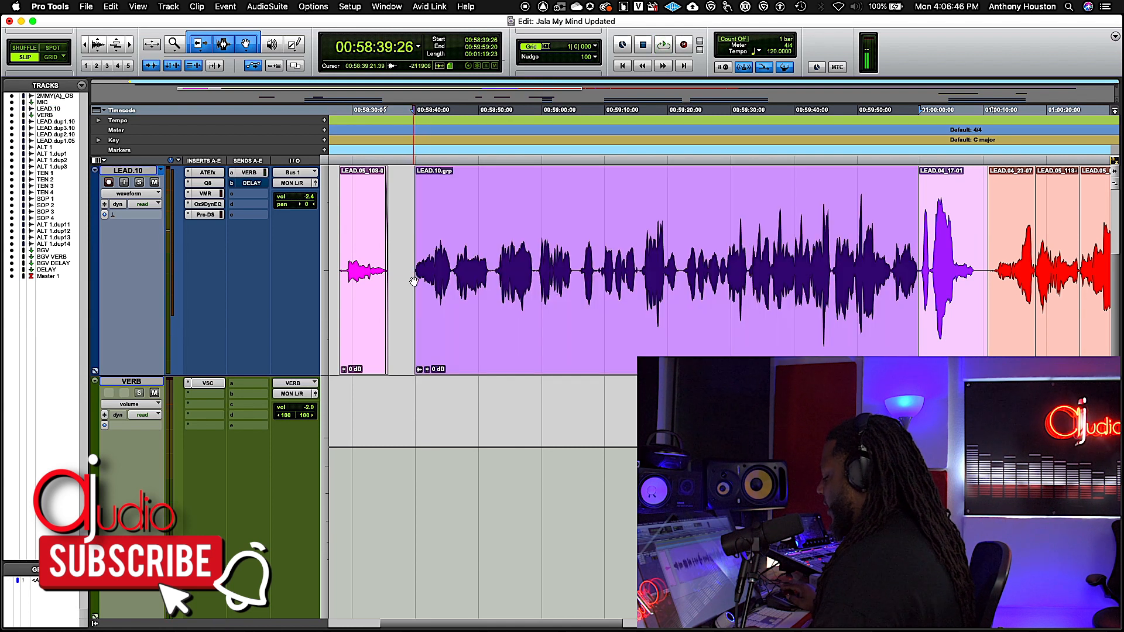
pyautogui.press('t')
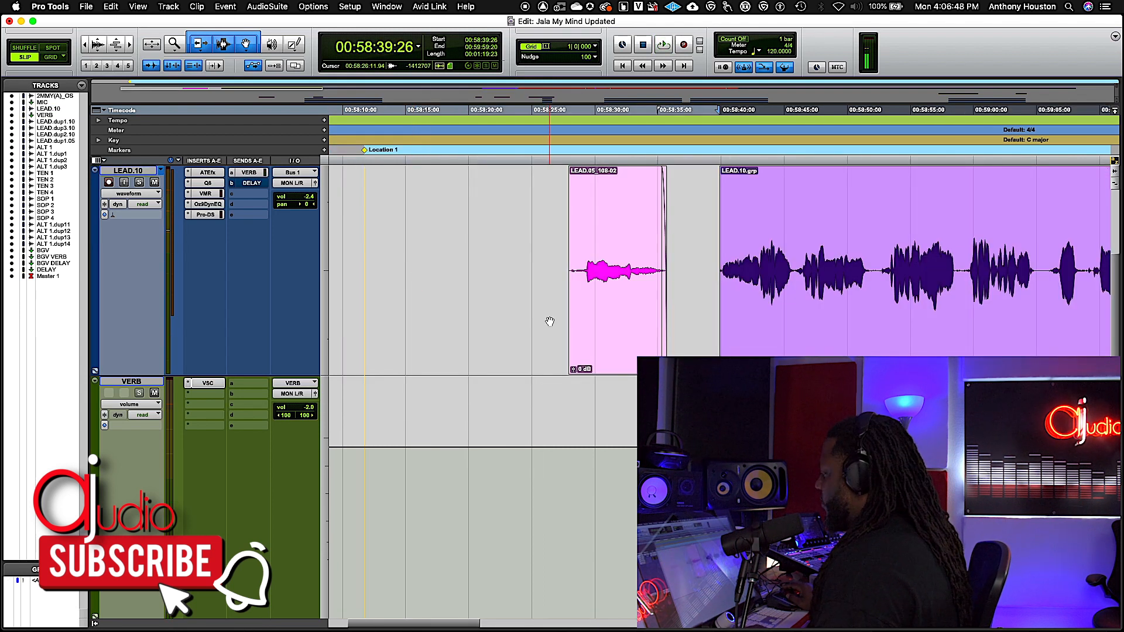
pyautogui.hscroll(10, 548, 320)
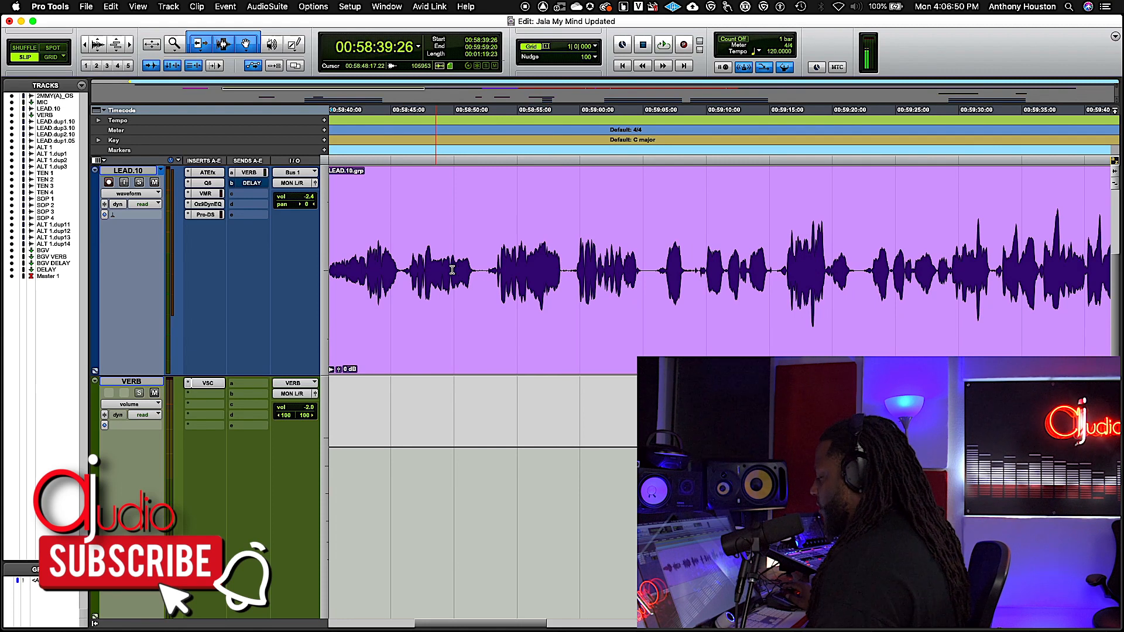
pyautogui.hscroll(-5, 453, 270)
pyautogui.click(549, 299)
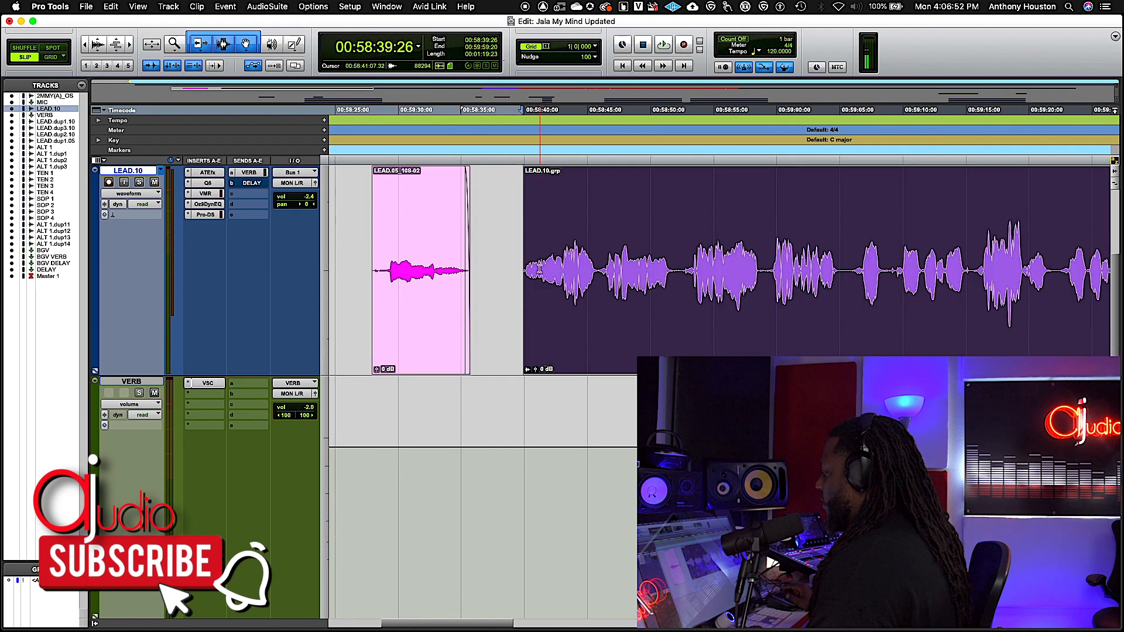
# Select the LEAD.10.grp audio from 00:58:40:24 to 00:59:21:15, just after its start, and clear the selection.
pyautogui.click(531, 226)
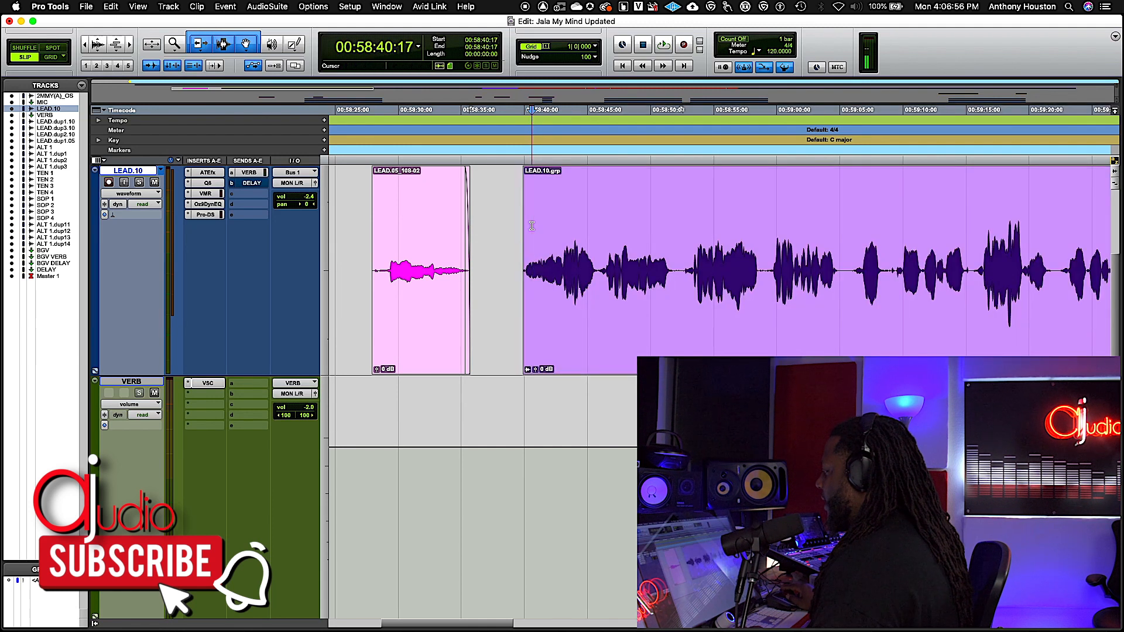
pyautogui.moveTo(532, 226); pyautogui.dragTo(1037, 241)
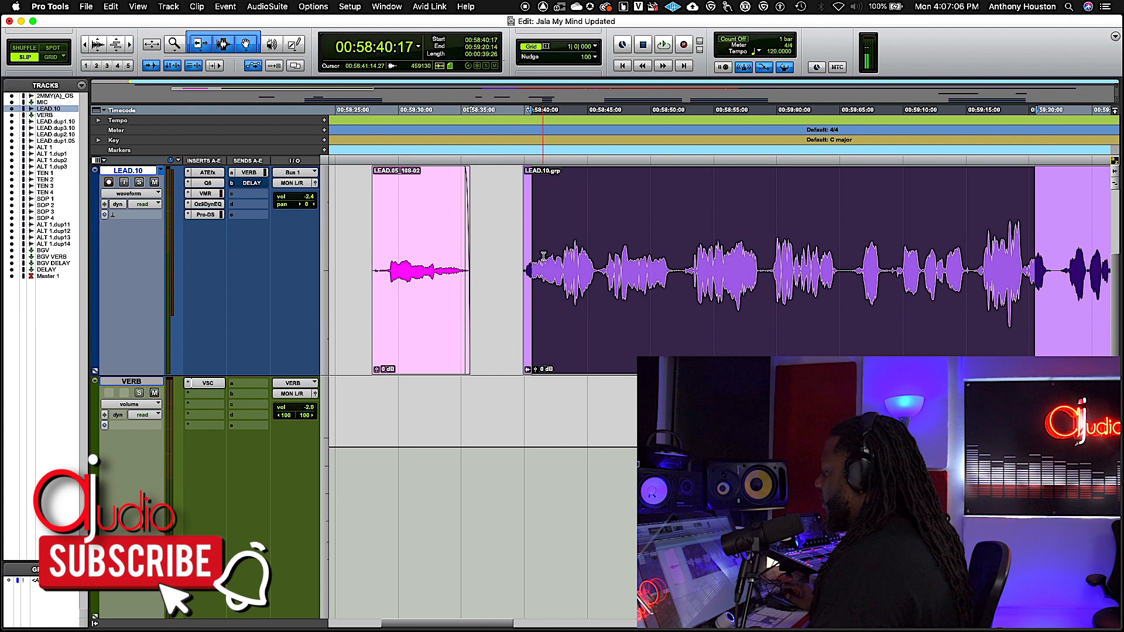
pyautogui.moveTo(533, 218); pyautogui.dragTo(1037, 250)
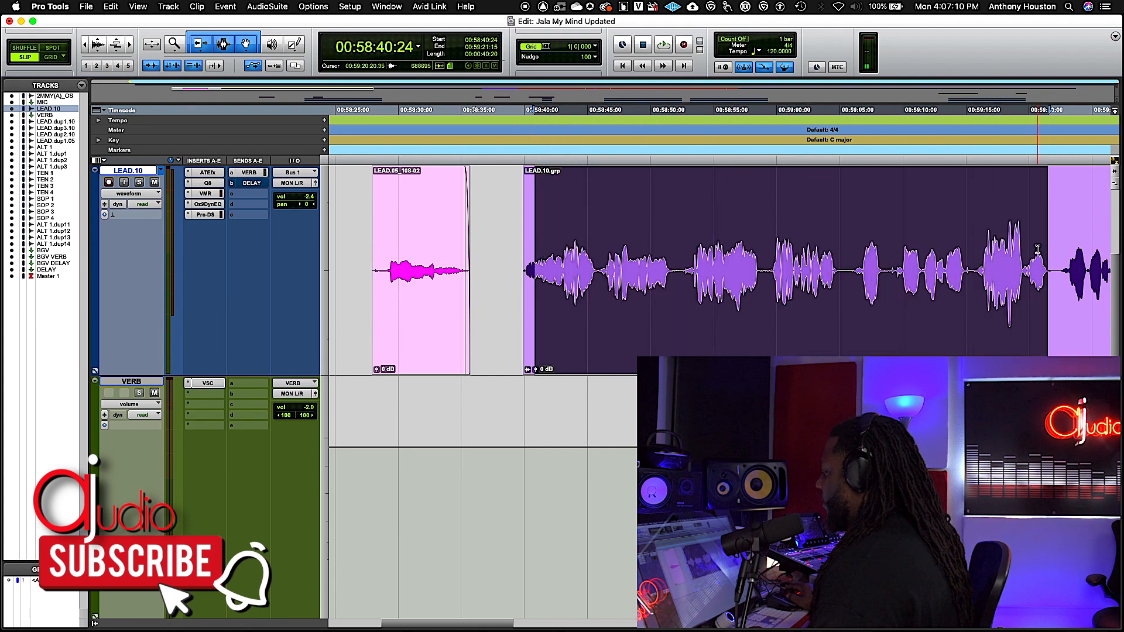
pyautogui.click(500, 230)
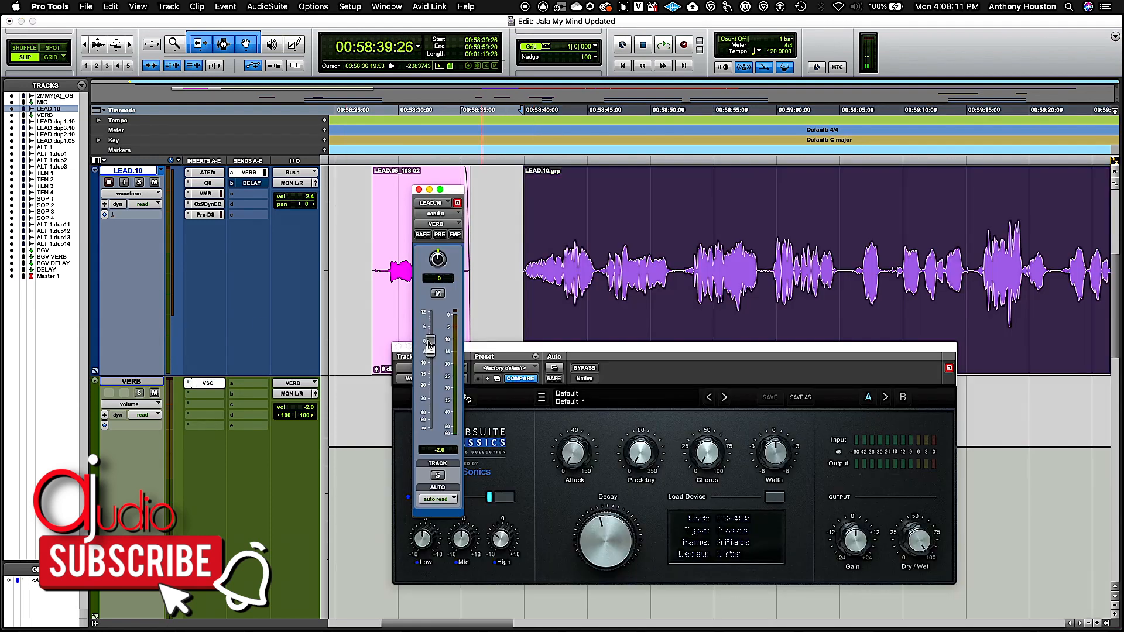
# Set the LEAD.10 VERB send level to -0.9 dB, place the reverb plug-in beside the send fader, and audition the vocal.
pyautogui.moveTo(430, 351); pyautogui.dragTo(431, 342)
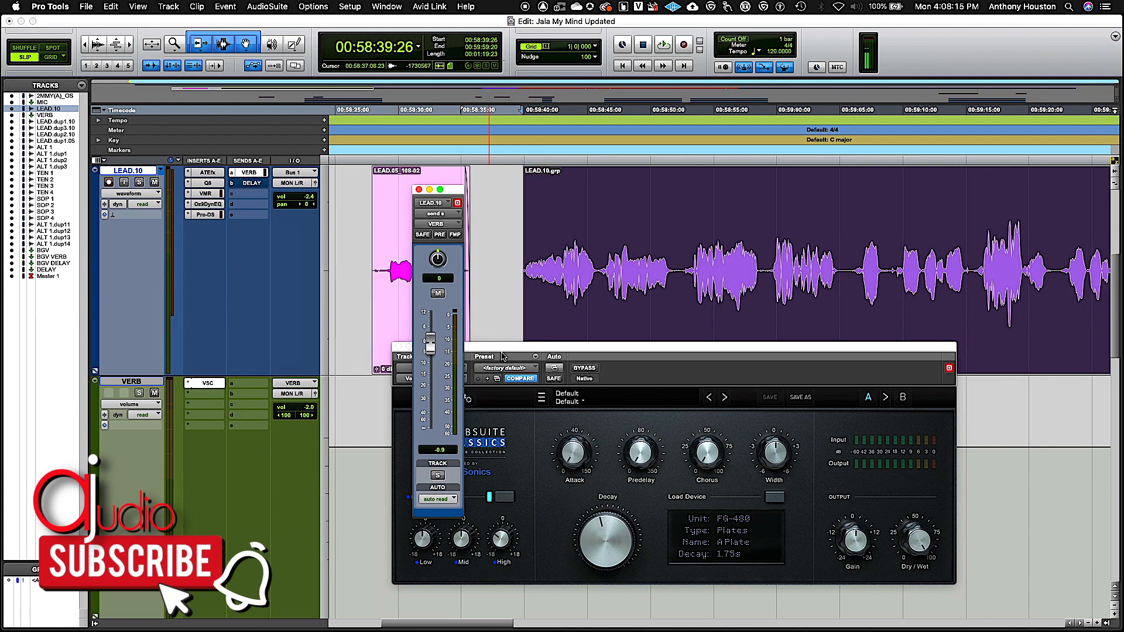
pyautogui.moveTo(496, 352); pyautogui.dragTo(559, 362)
pyautogui.press('space')
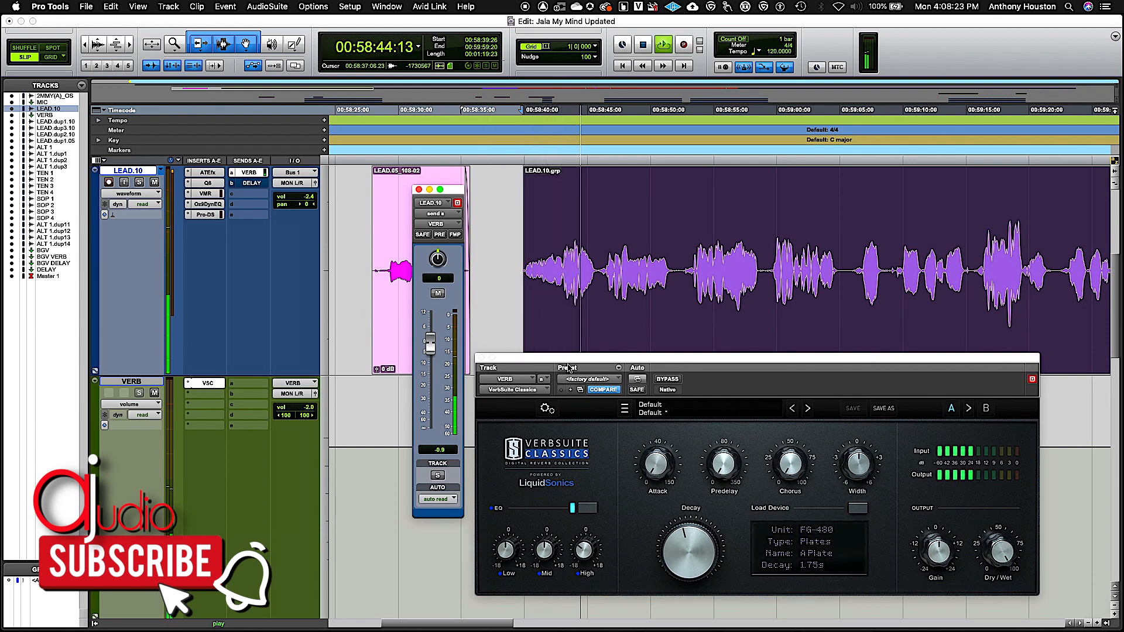
pyautogui.press('space')
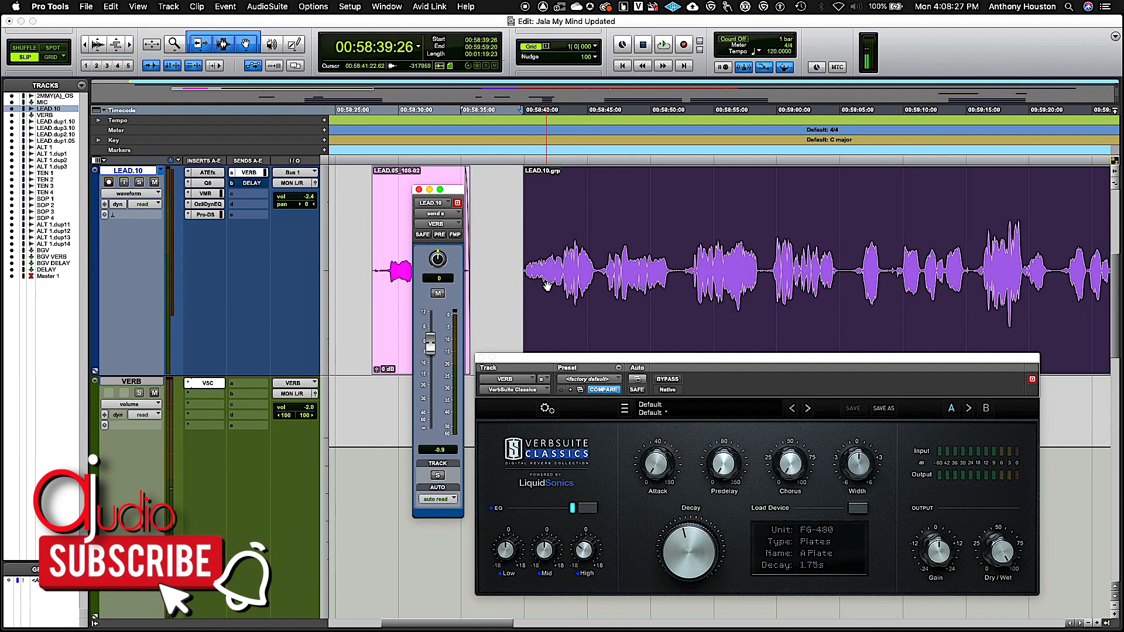
# Try a much longer Predelay on the VerbSuite Classics reverb while auditioning the vocal.
pyautogui.click(721, 466)
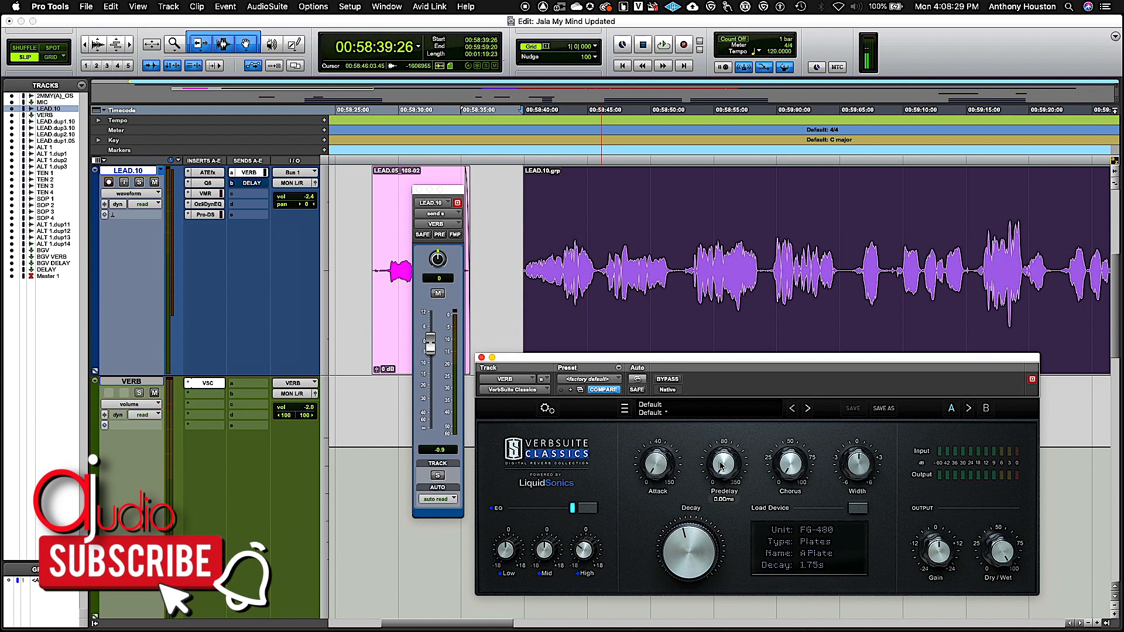
pyautogui.moveTo(721, 466); pyautogui.dragTo(729, 225)
pyautogui.press('space')
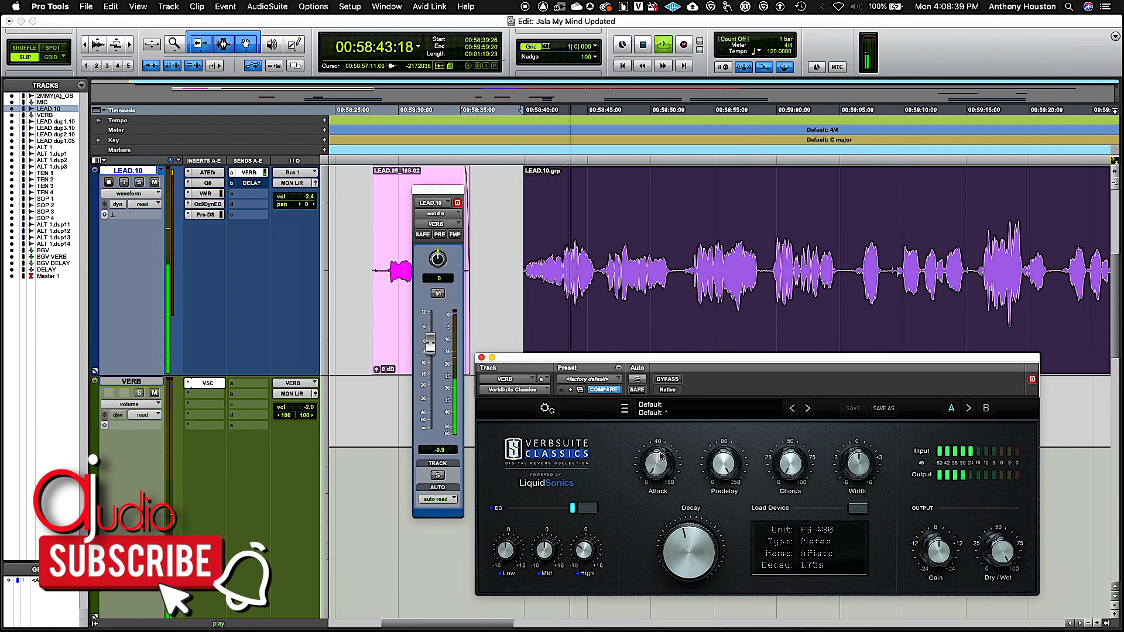
pyautogui.press('space')
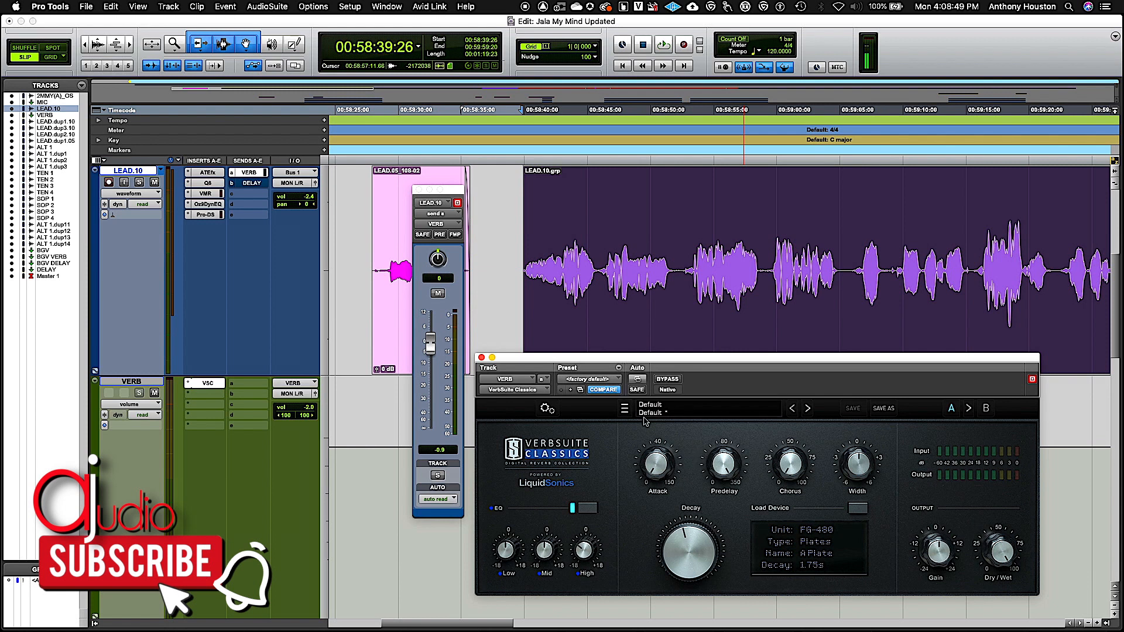
# Set the reverb's Predelay to 88.7 ms and audition the vocal with it.
pyautogui.moveTo(723, 467); pyautogui.dragTo(716, 524)
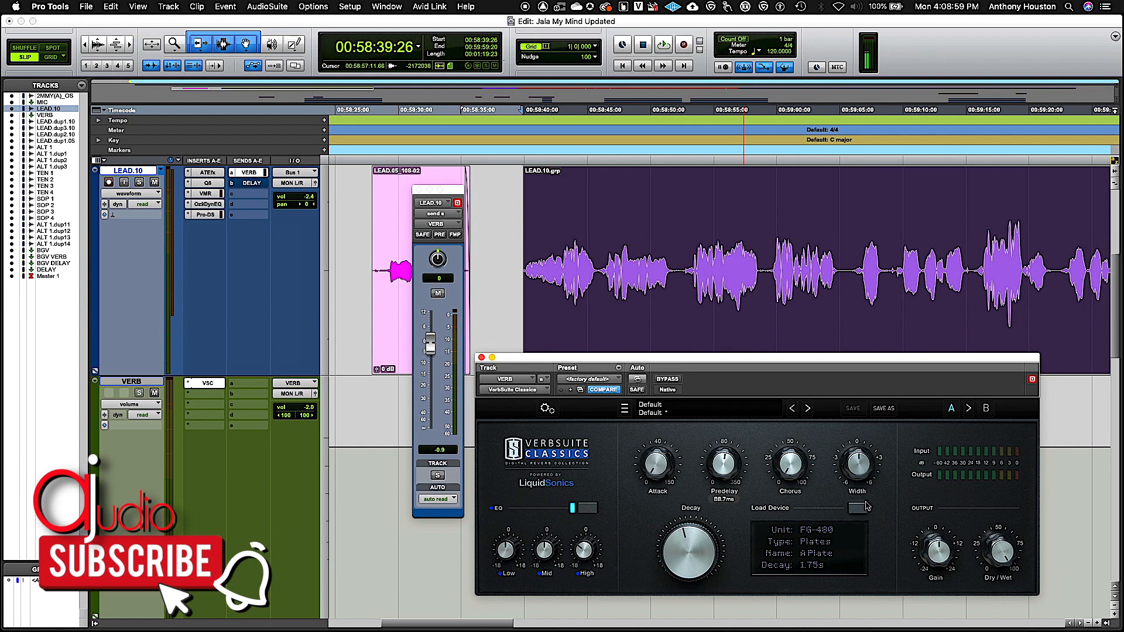
pyautogui.moveTo(729, 475)
pyautogui.press('space')
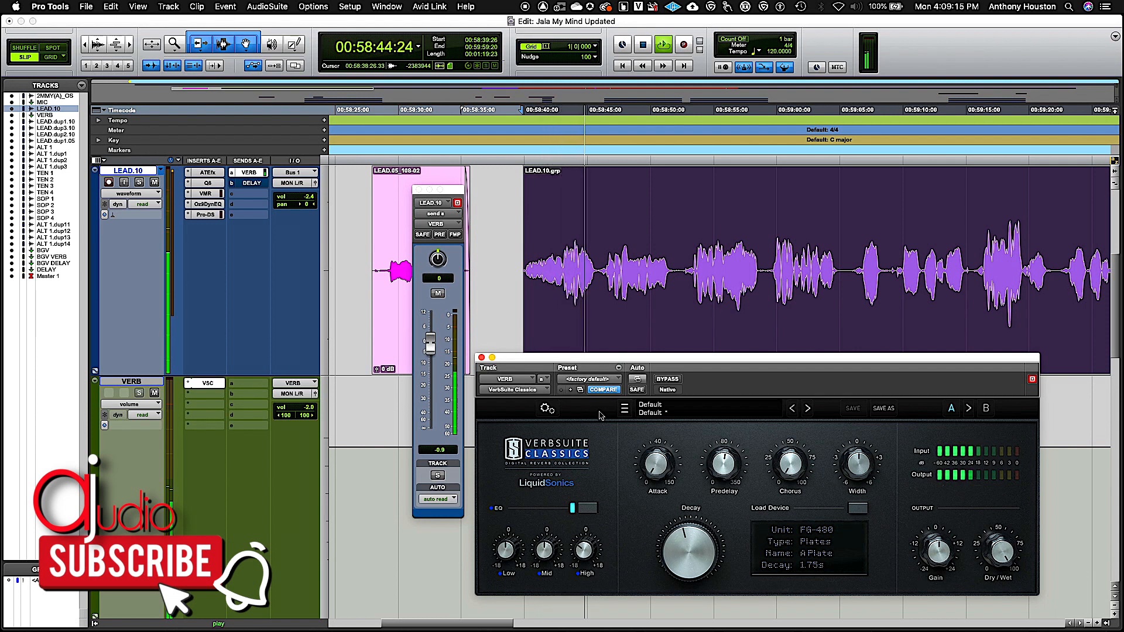
pyautogui.press('space')
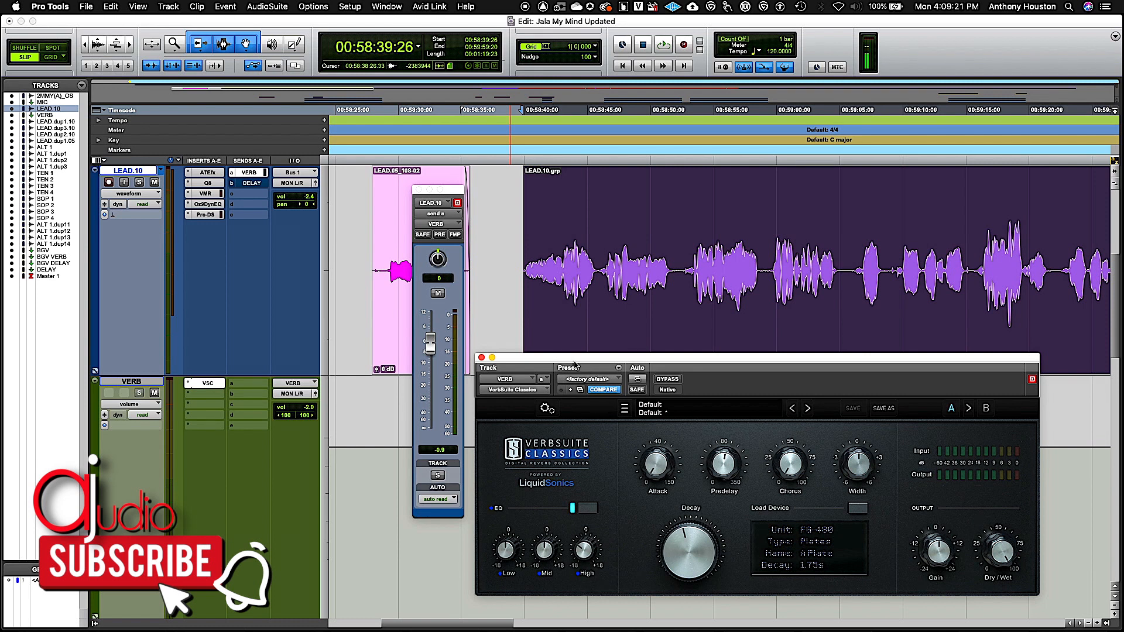
# Pull the VERB send fully down and bring it up during playback to -18.2 dB.
pyautogui.moveTo(430, 341); pyautogui.dragTo(459, 470)
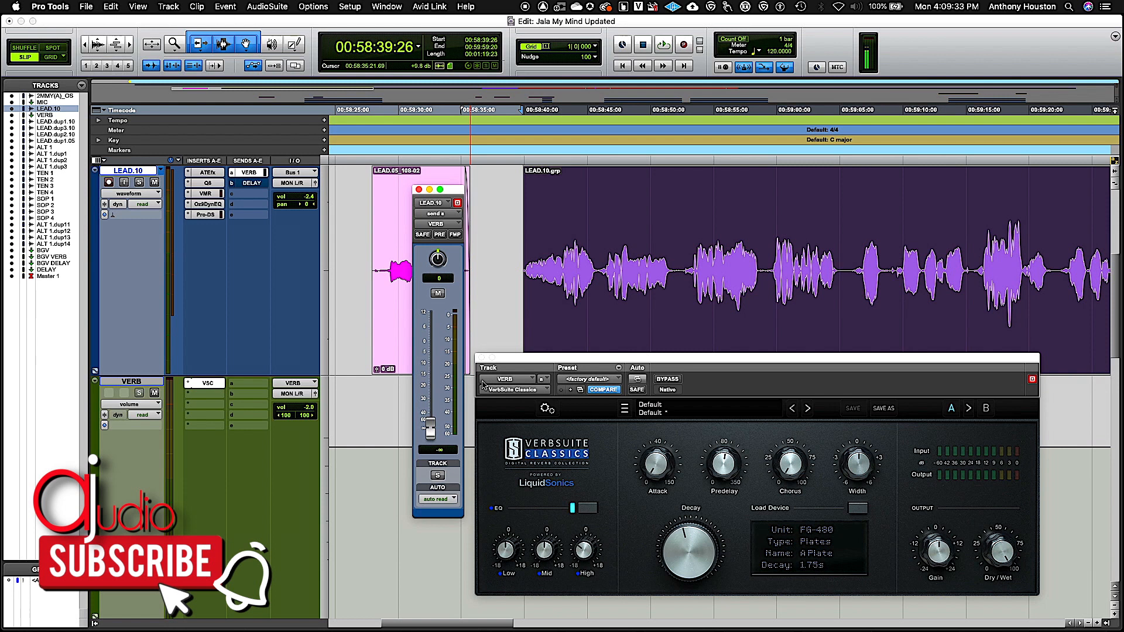
pyautogui.press('space')
pyautogui.moveTo(433, 432); pyautogui.dragTo(435, 386)
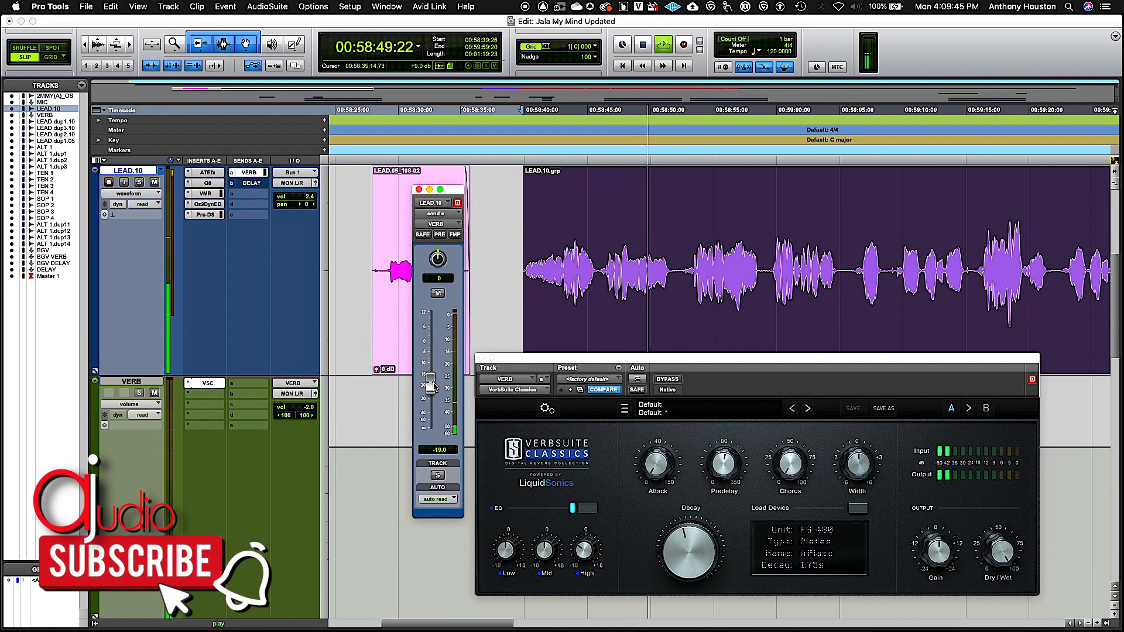
pyautogui.moveTo(435, 386); pyautogui.dragTo(435, 386)
pyautogui.press('space')
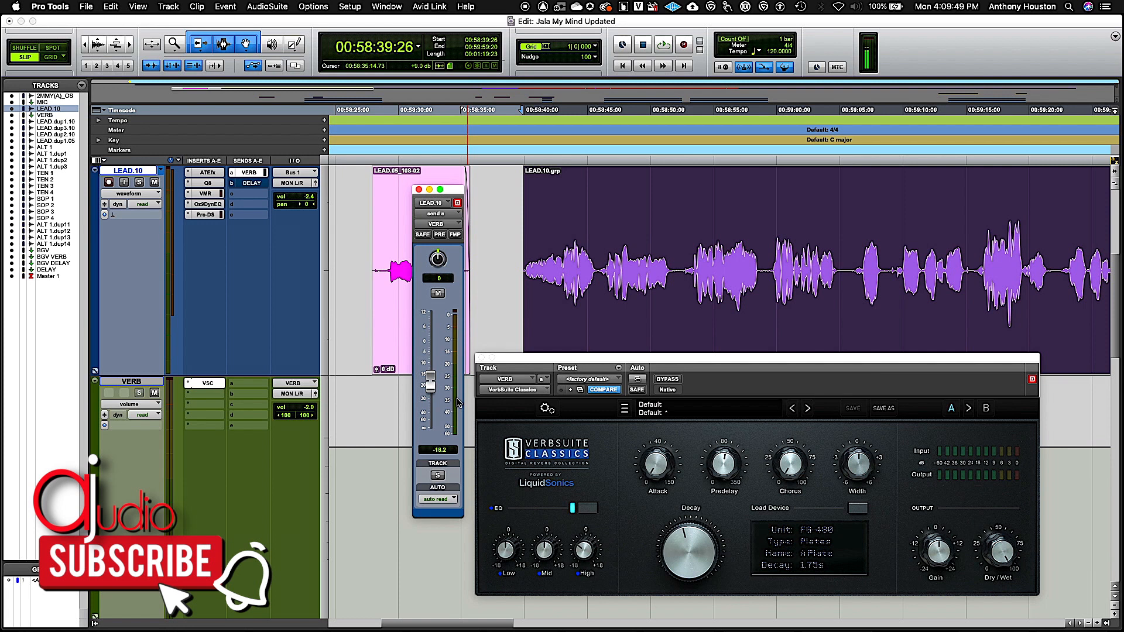
# Play the selected vocal to listen to the reverb at the new send level.
pyautogui.moveTo(533, 361)
pyautogui.mouseDown()
pyautogui.moveTo(539, 385)
pyautogui.moveTo(535, 359)
pyautogui.mouseUp()
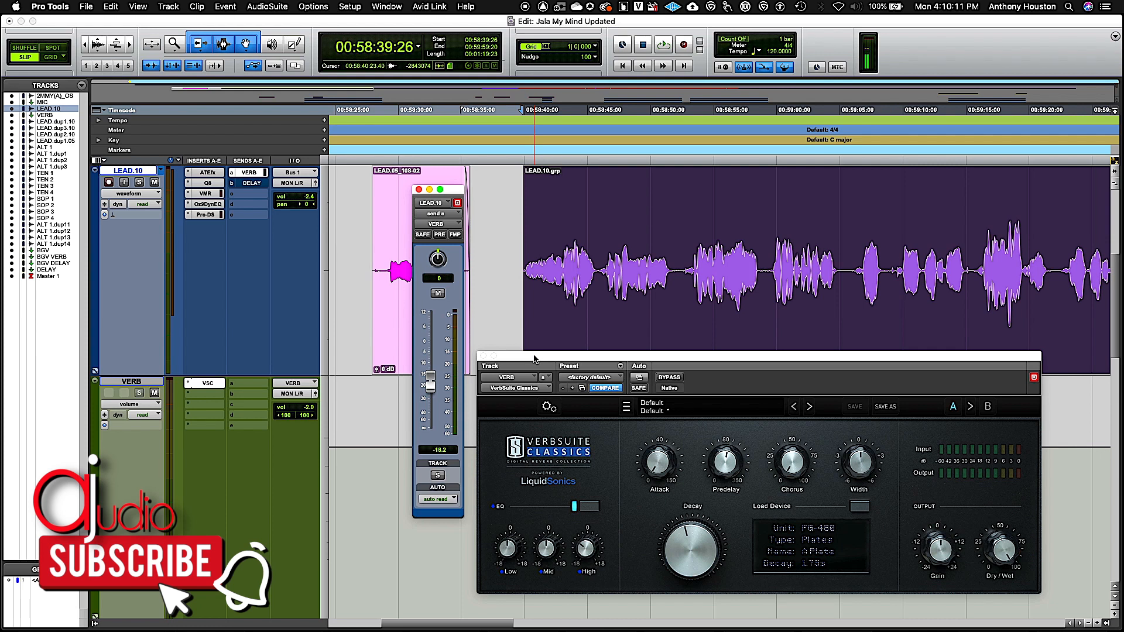
pyautogui.press('space')
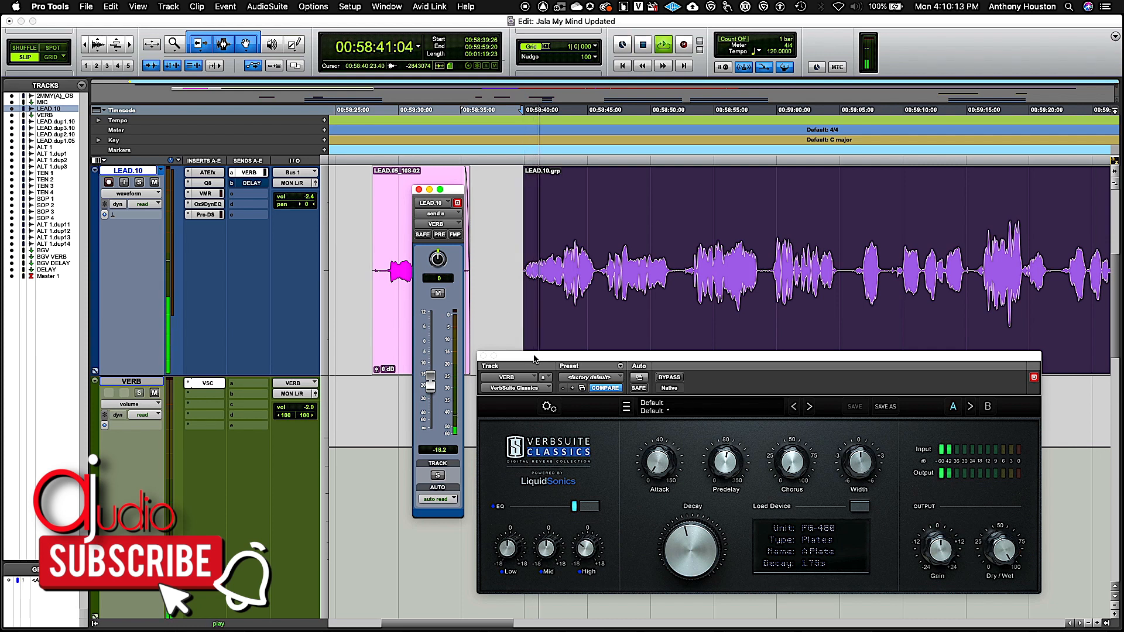